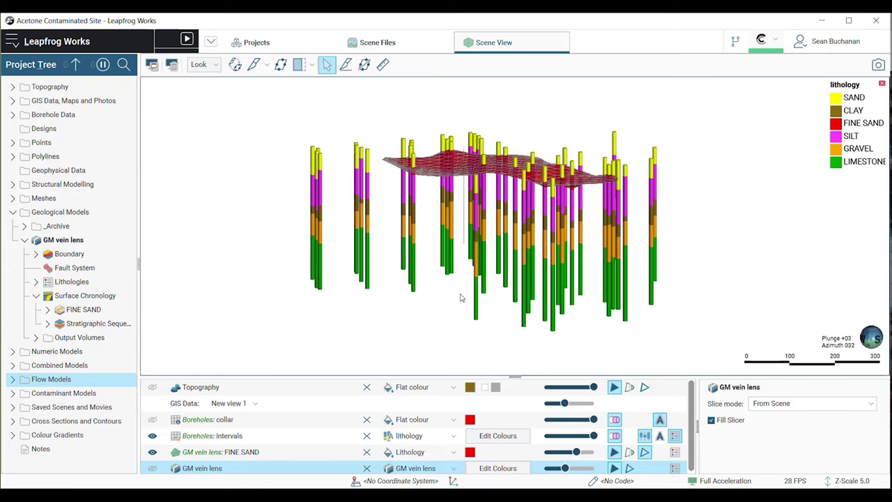
Orbit the scene, show the GM vein lens model to inspect it, then hide it again.
drag(460, 298, 402, 282)
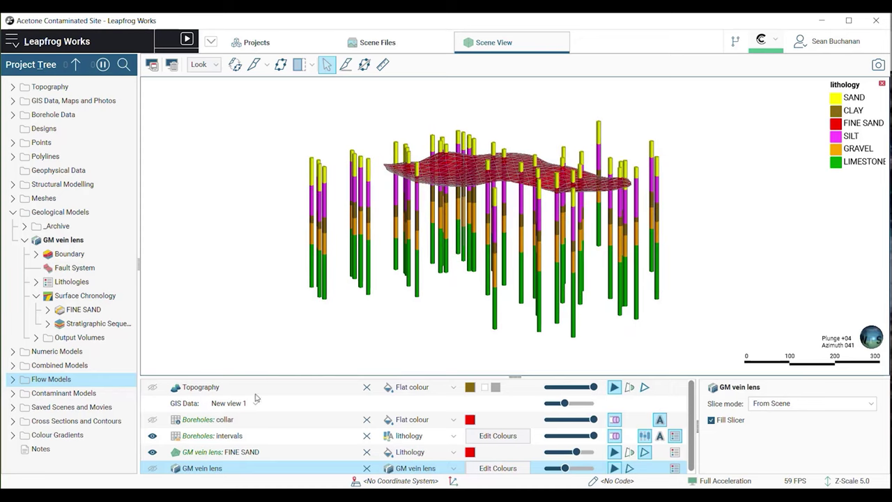
click(152, 467)
drag(508, 264, 386, 233)
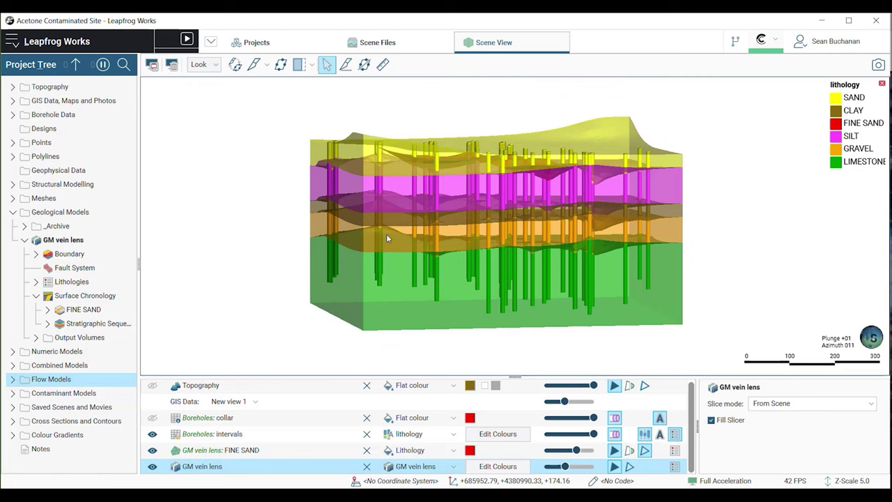
click(152, 467)
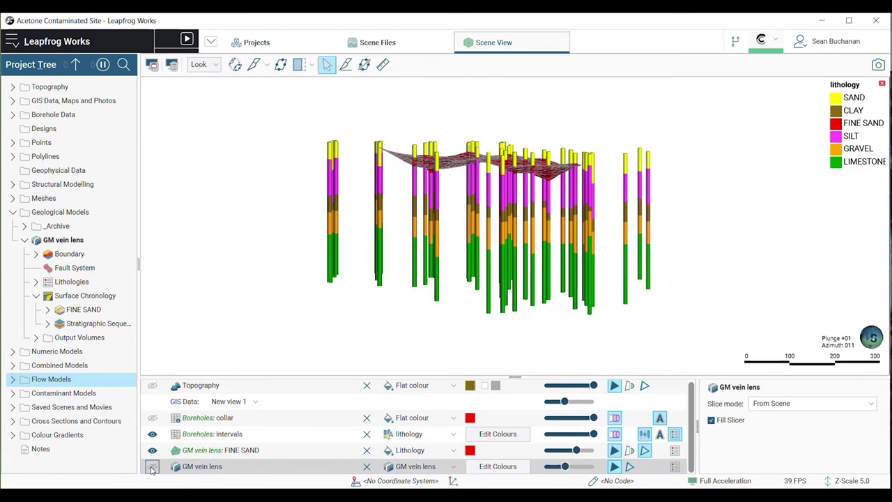
Start a new unstructured MODFLOW model gridded from GM vein lens.
right_click(68, 379)
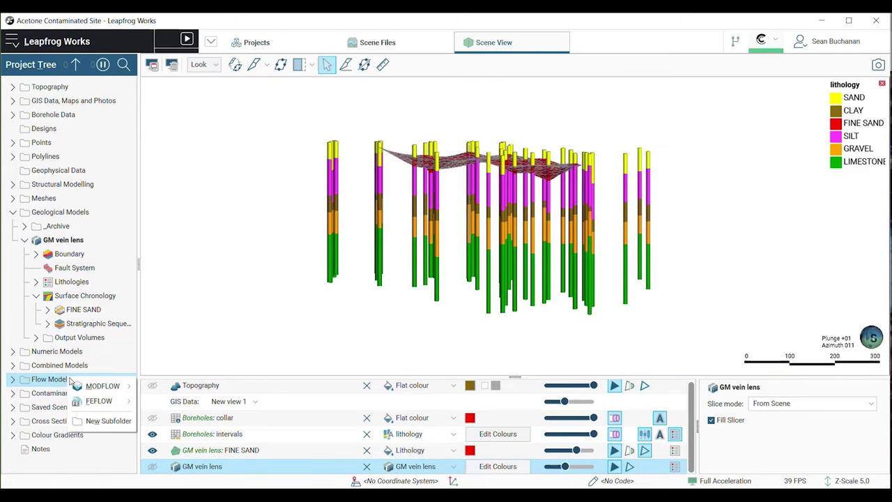
mouse_move(105, 388)
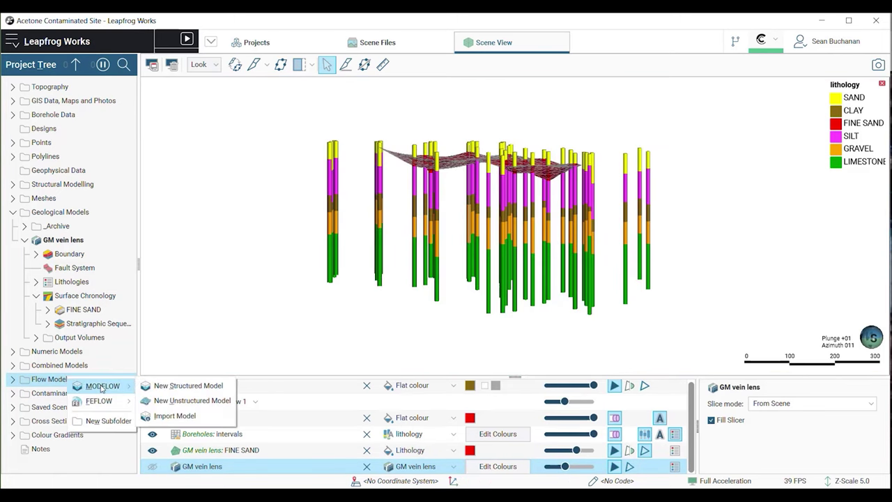
click(223, 402)
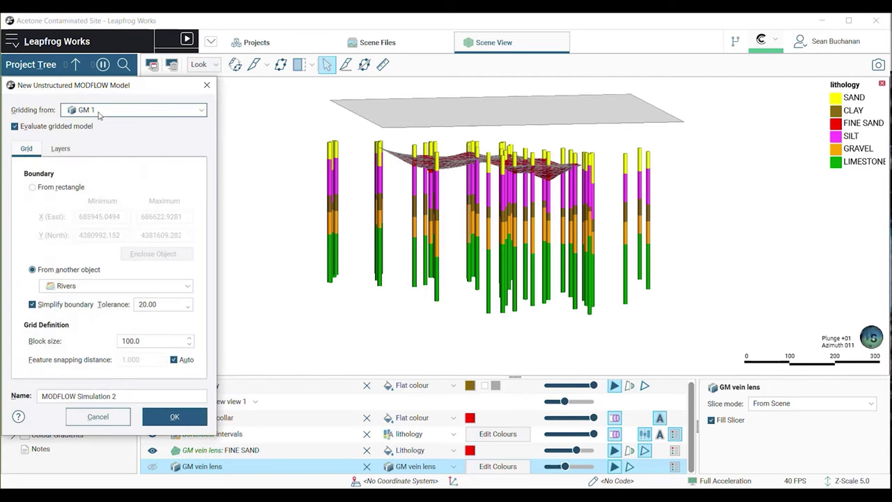
click(101, 111)
click(128, 215)
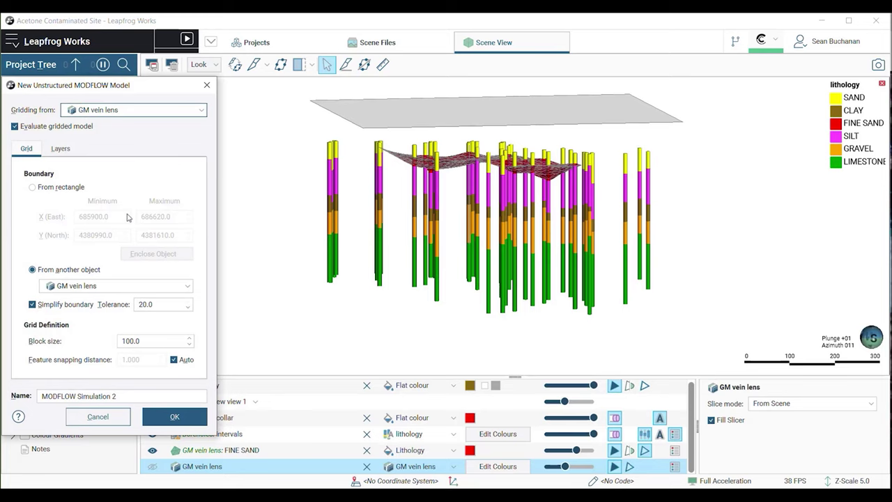
Add layer guides and give GRAVEL - CLAY Contacts 5 layers.
click(61, 150)
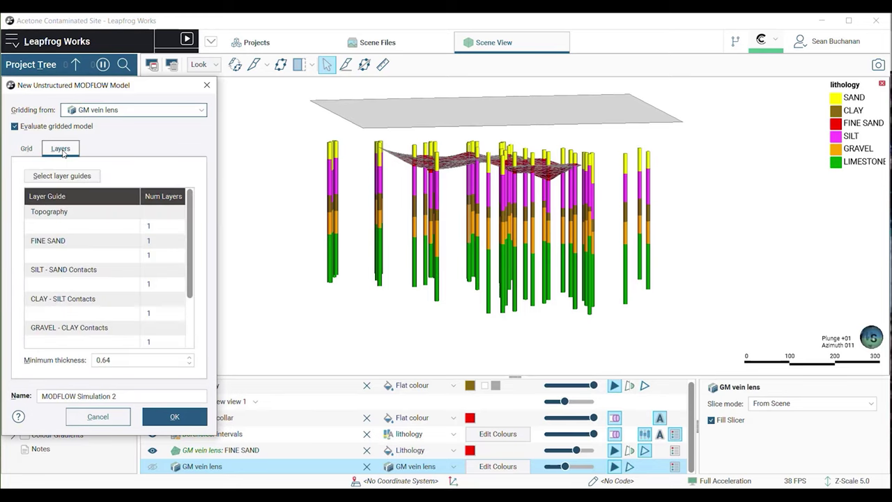
click(62, 175)
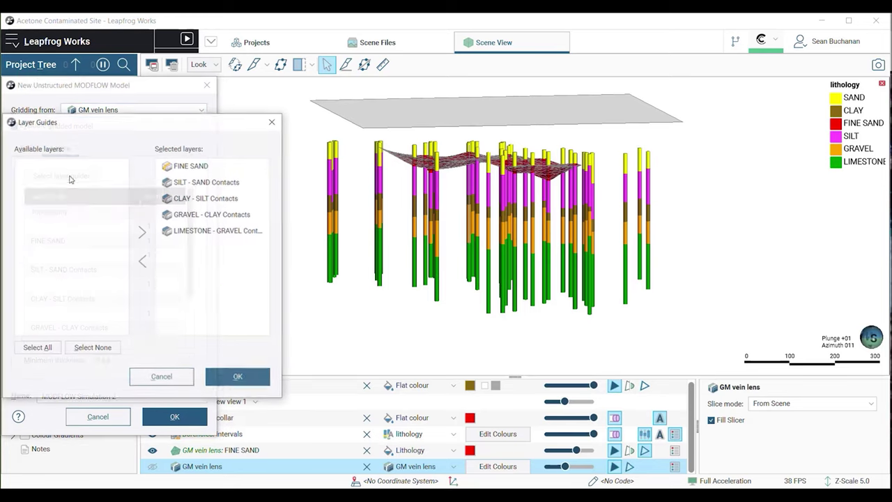
click(238, 377)
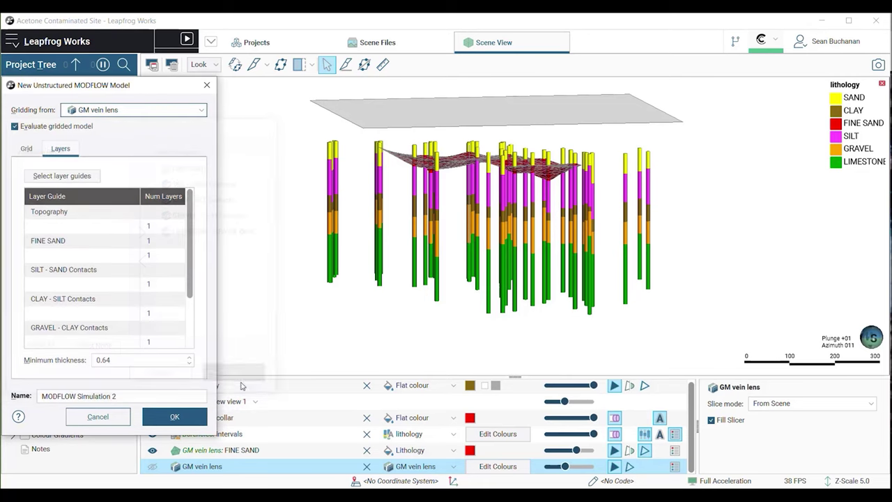
double_click(162, 341)
text(5)
key(Tab)
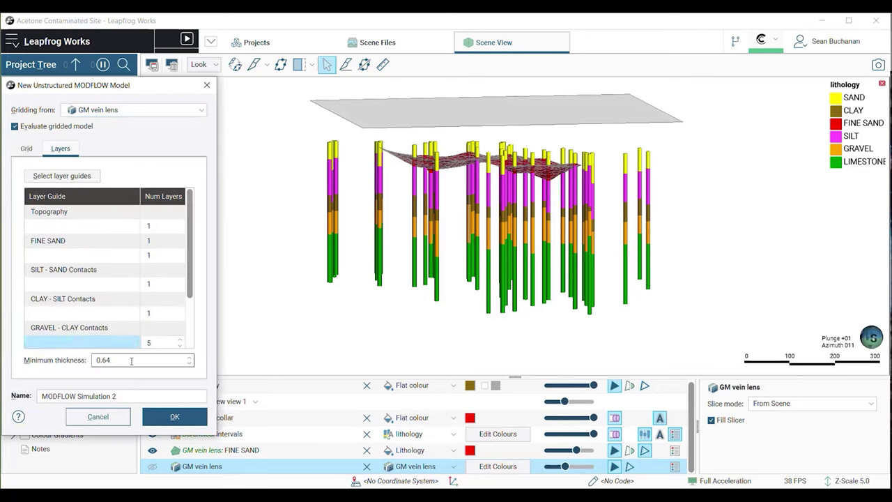
Set the boundary simplification tolerance to 20.0 and create the model.
click(28, 152)
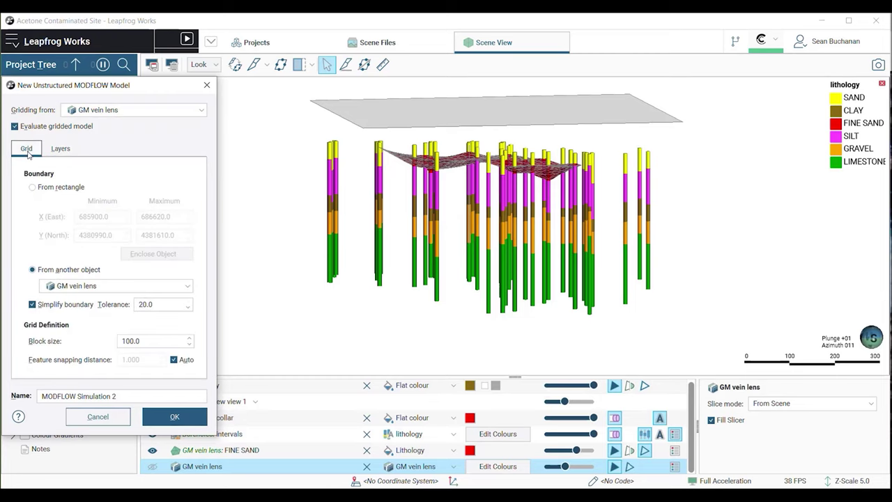
click(32, 309)
click(32, 309)
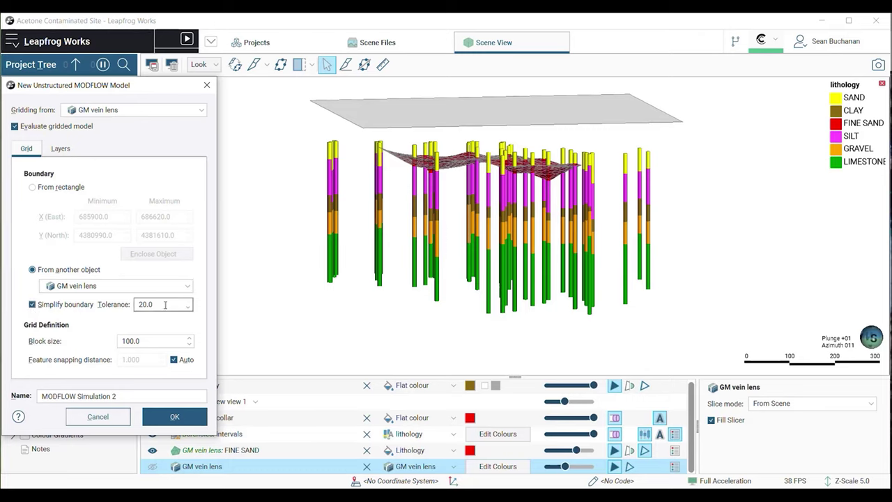
double_click(135, 303)
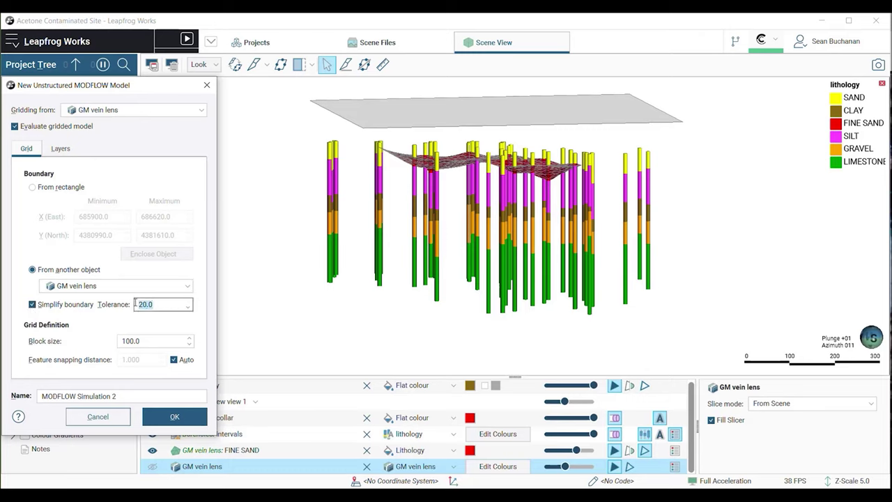
text(2)
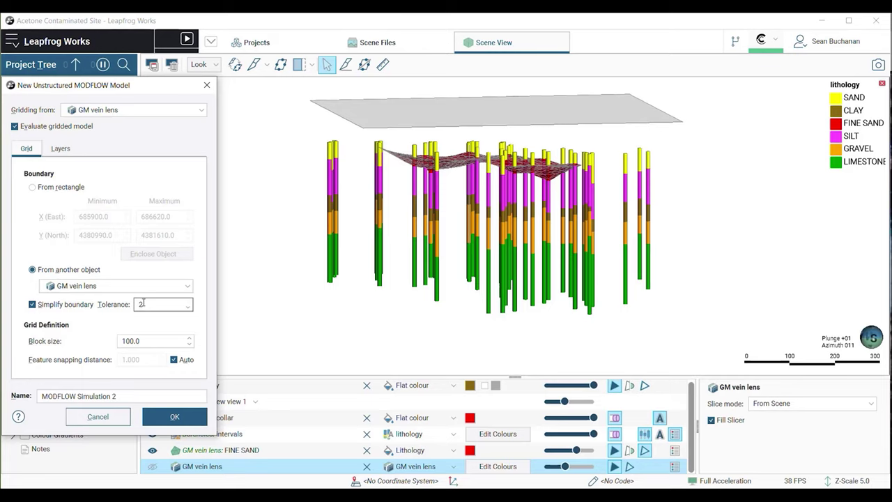
text(0)
click(152, 341)
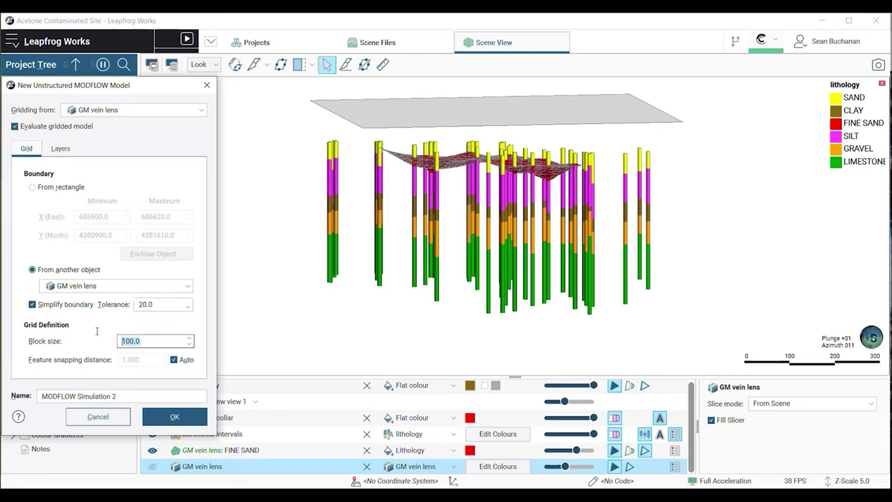
click(174, 417)
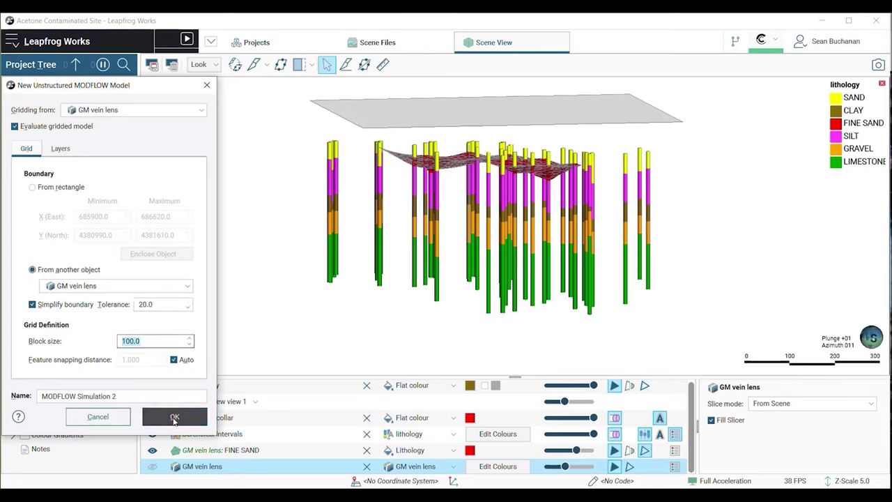
Clear the scene, display the MODFLOW Simulation 2 grid, and expand its project tree node.
click(171, 65)
drag(82, 412, 389, 289)
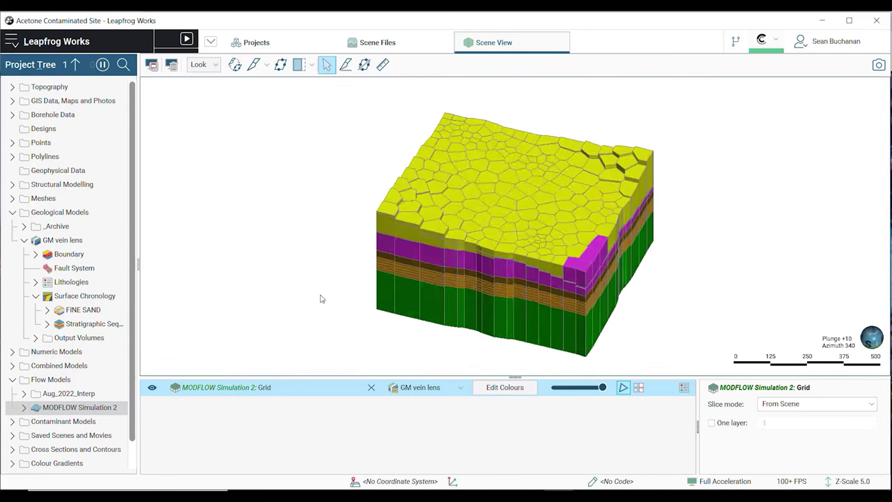
click(25, 408)
click(79, 408)
scroll(78, 409, down, 3)
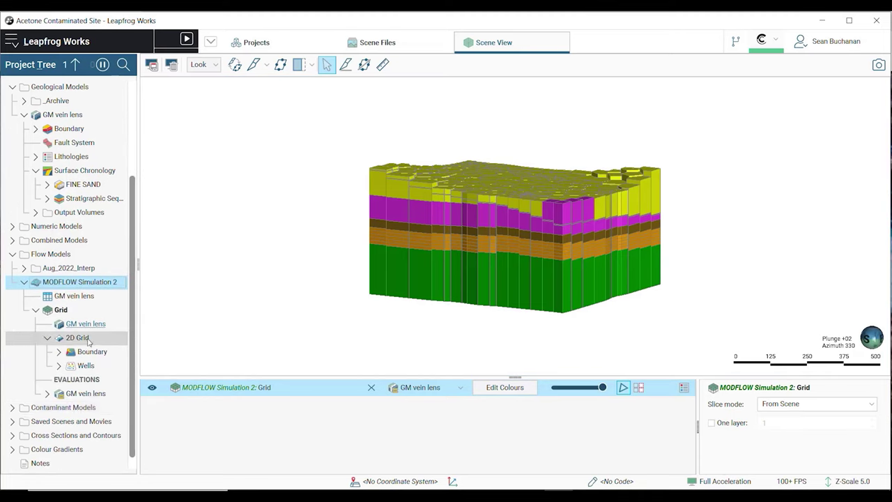
Add Rivers as a new 2D Grid feature and dismiss the overlapping grid blocks warning.
right_click(89, 340)
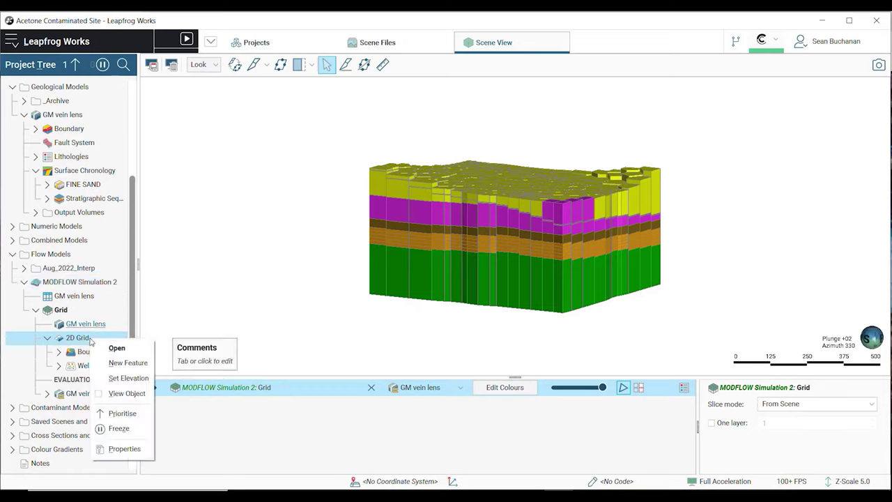
click(129, 362)
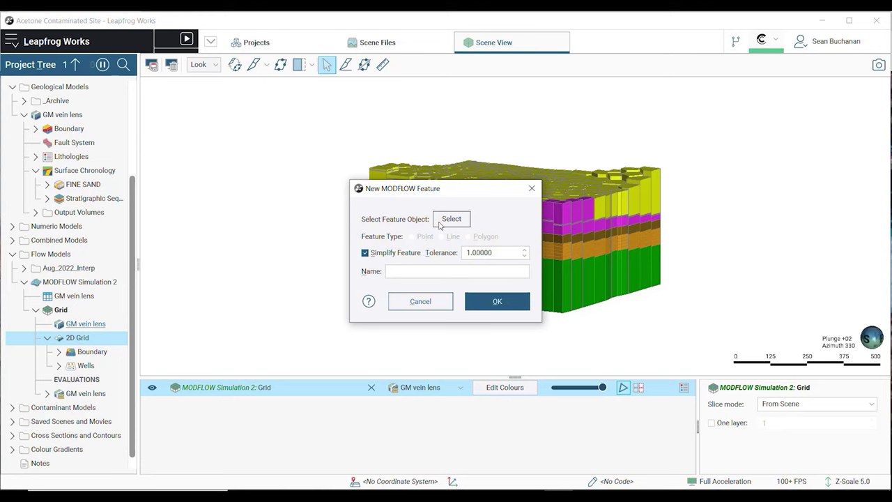
click(450, 219)
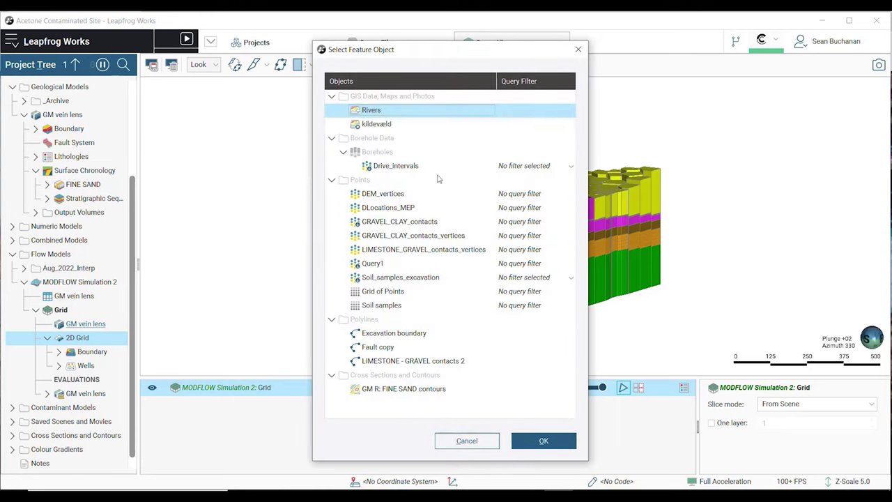
double_click(383, 118)
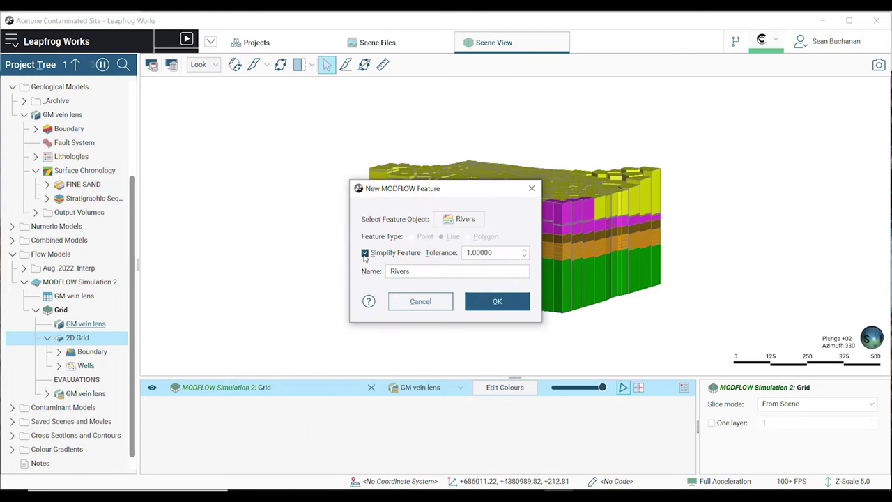
click(496, 303)
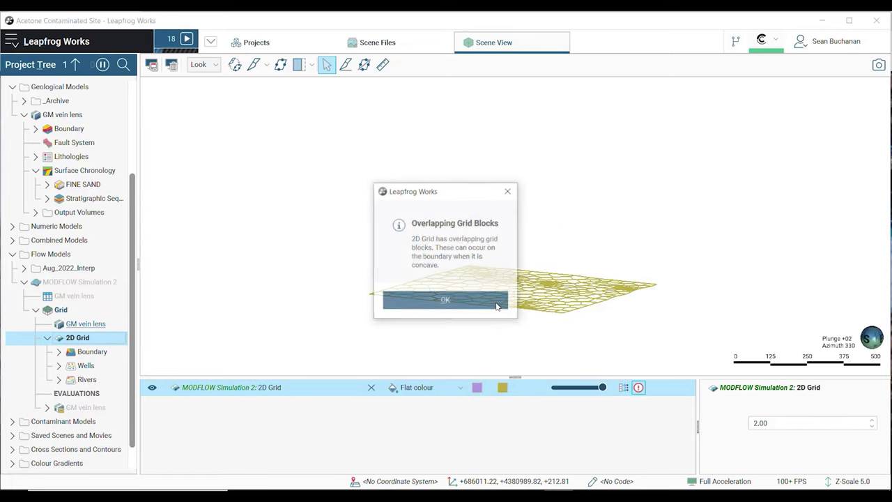
click(496, 304)
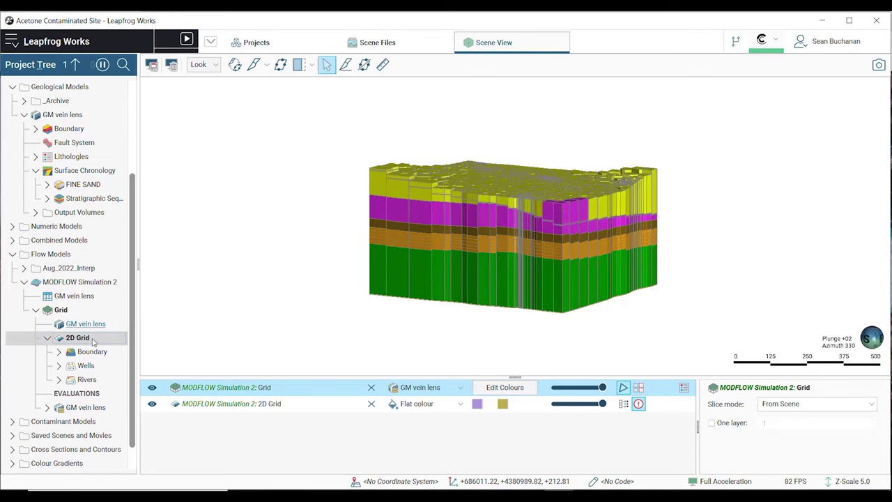
Set 2D Grid refinement to 2 steps for Rivers and 4 for Wells.
double_click(92, 339)
double_click(348, 179)
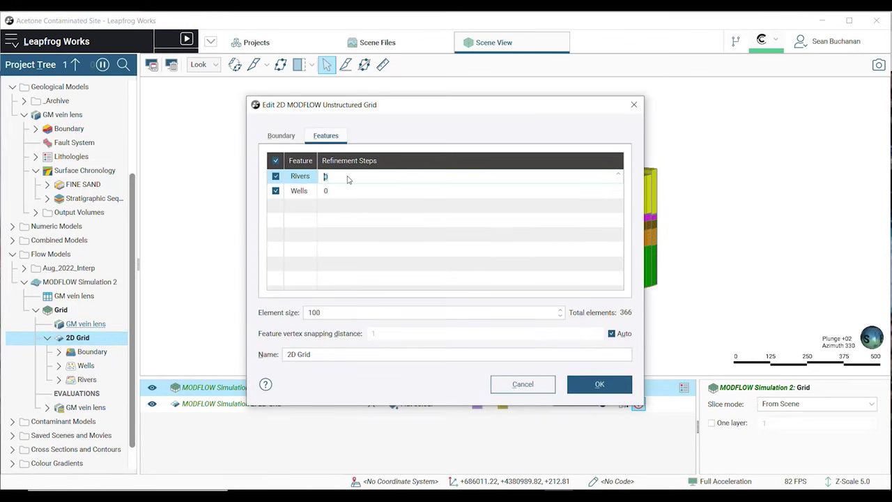
double_click(349, 196)
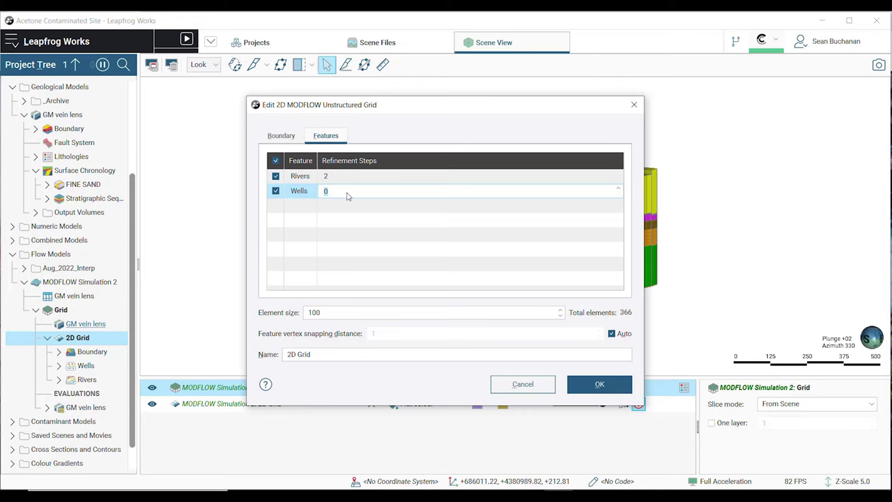
click(597, 384)
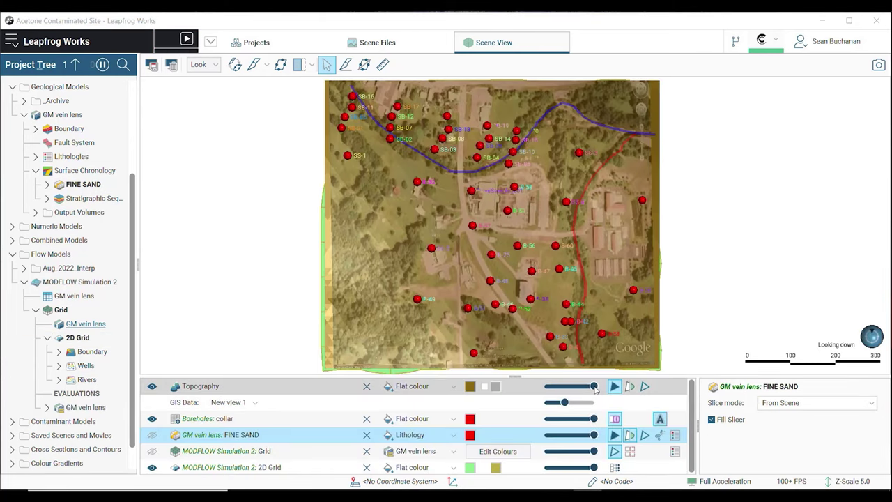
Hide the topography and flat 2D grid, show the refined 3D grid, and tilt to view it.
drag(593, 386, 570, 386)
scroll(564, 393, down, 4)
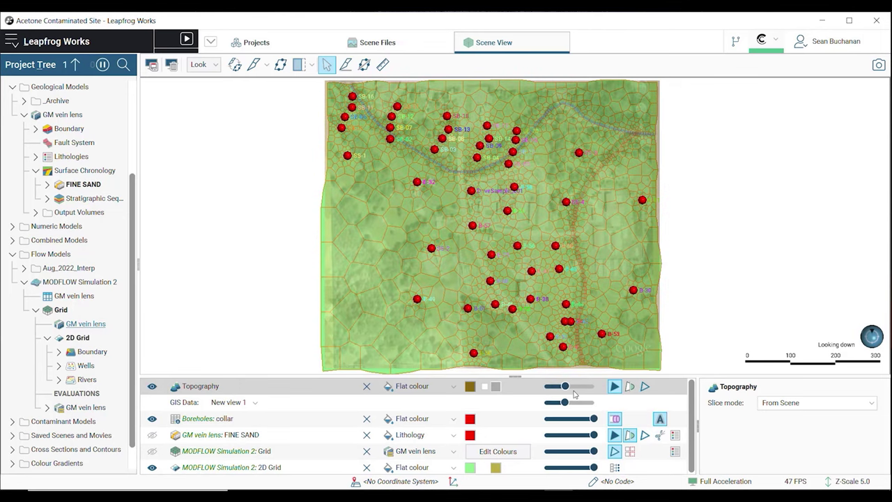
scroll(567, 390, down, 2)
click(152, 386)
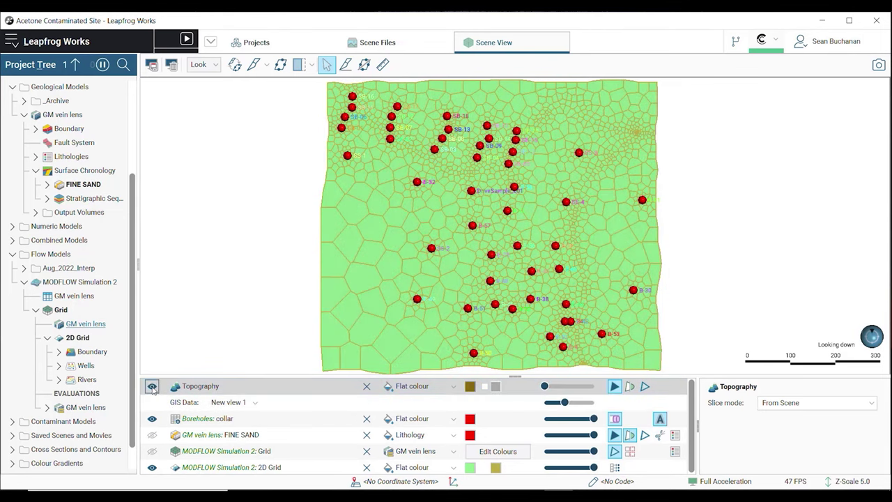
click(151, 467)
click(152, 451)
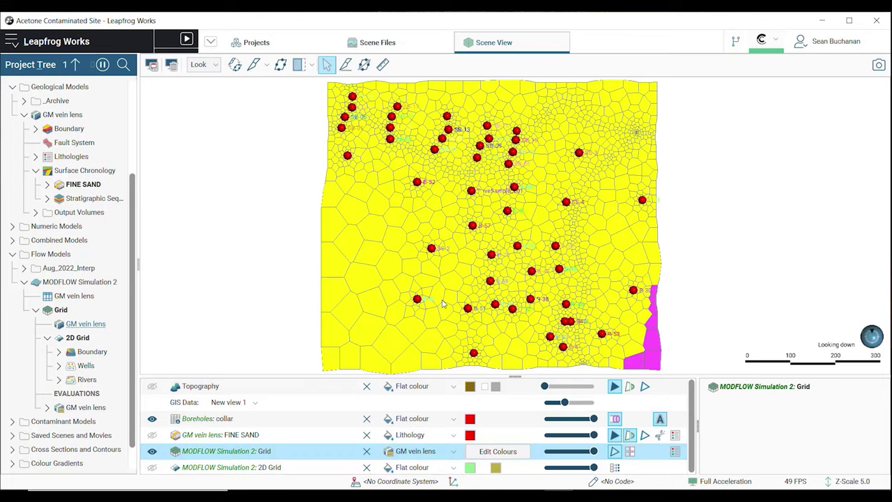
drag(285, 348, 282, 270)
click(132, 287)
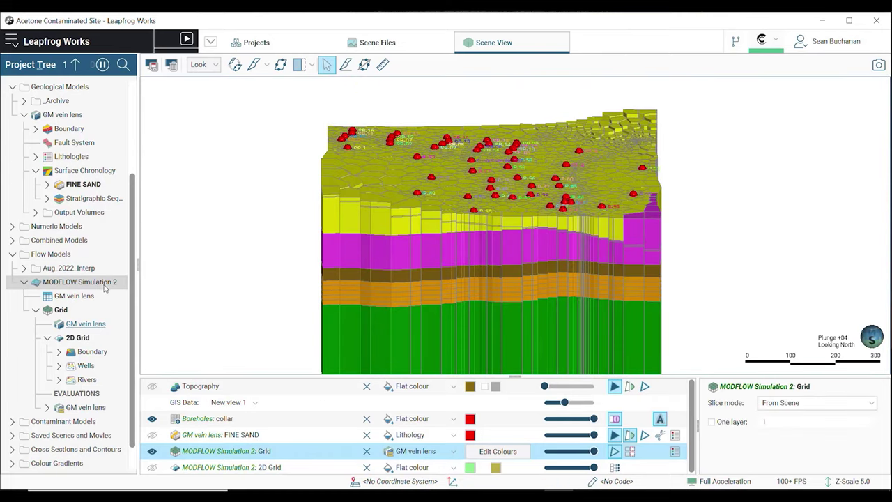
Set GRAVEL's Kx to 0.0003 and its initial concentration from the SK interpolant.
right_click(103, 284)
click(208, 292)
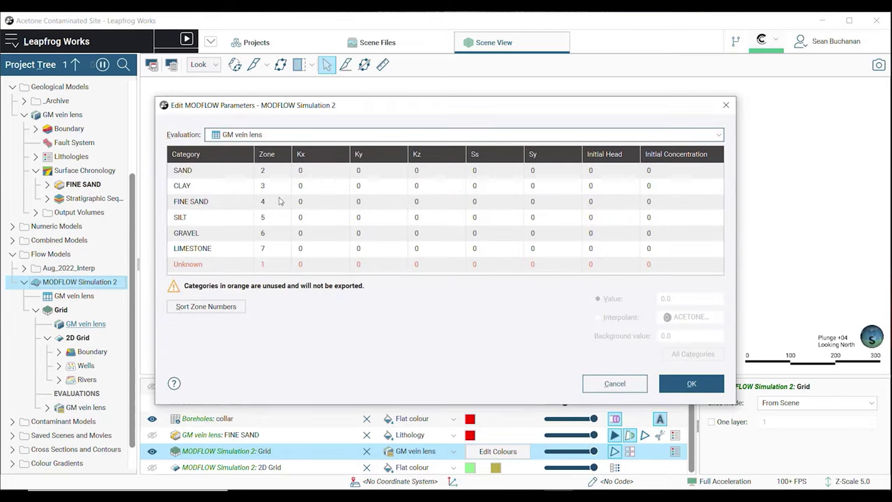
click(317, 237)
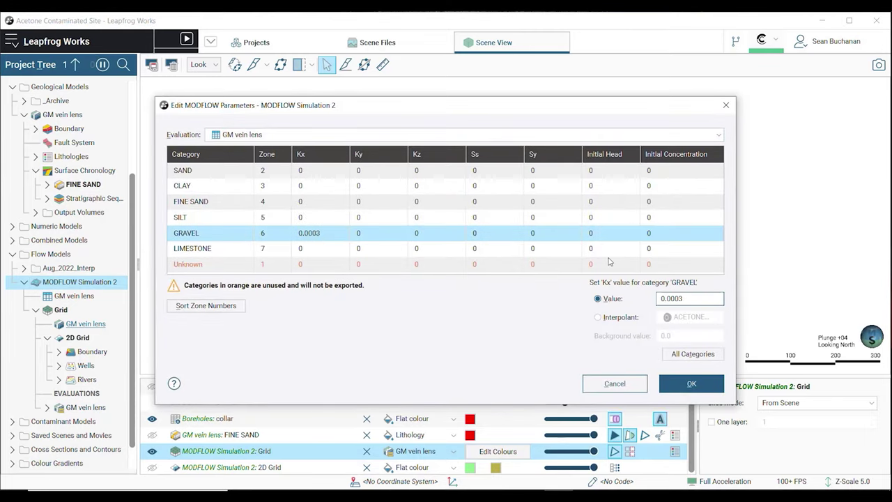
click(672, 238)
click(604, 317)
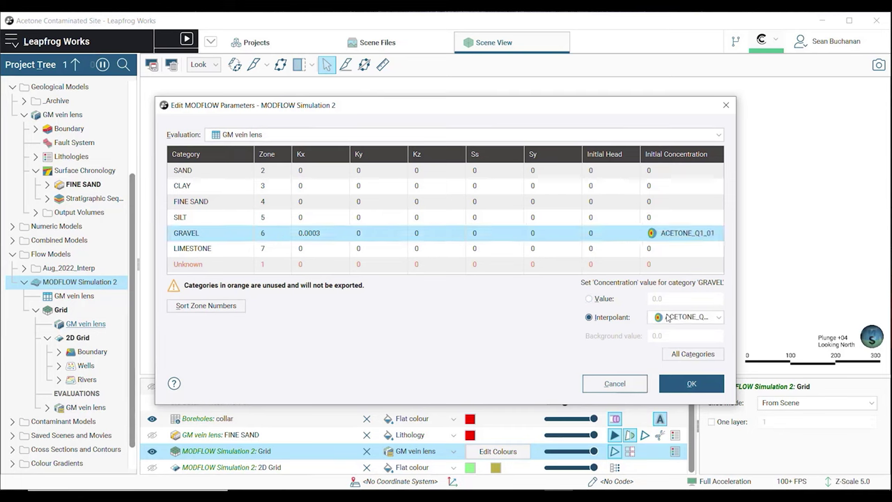
click(686, 317)
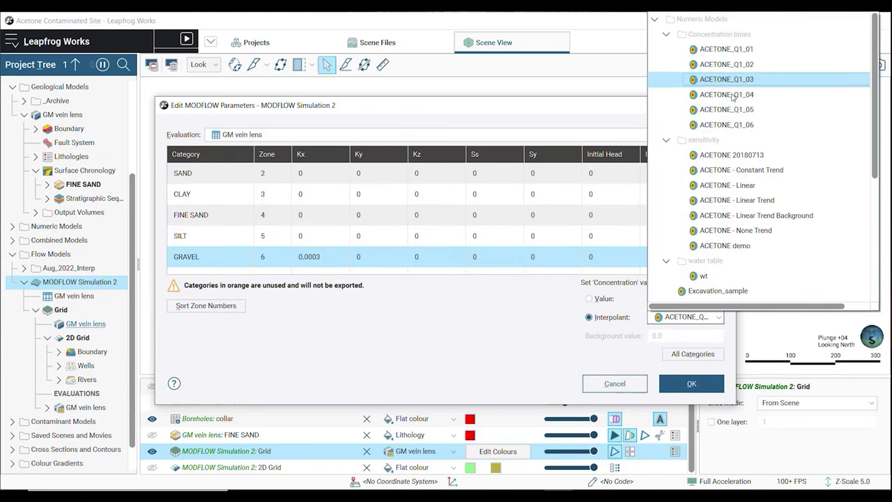
scroll(742, 261, down, 5)
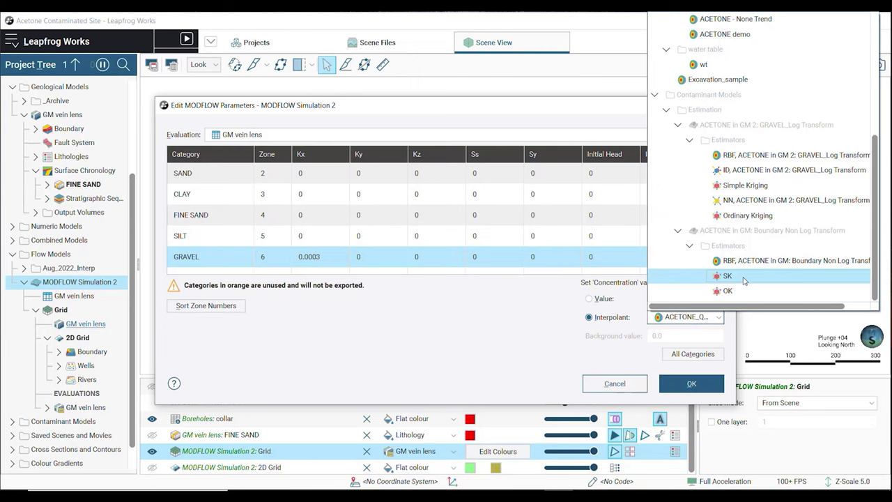
click(738, 276)
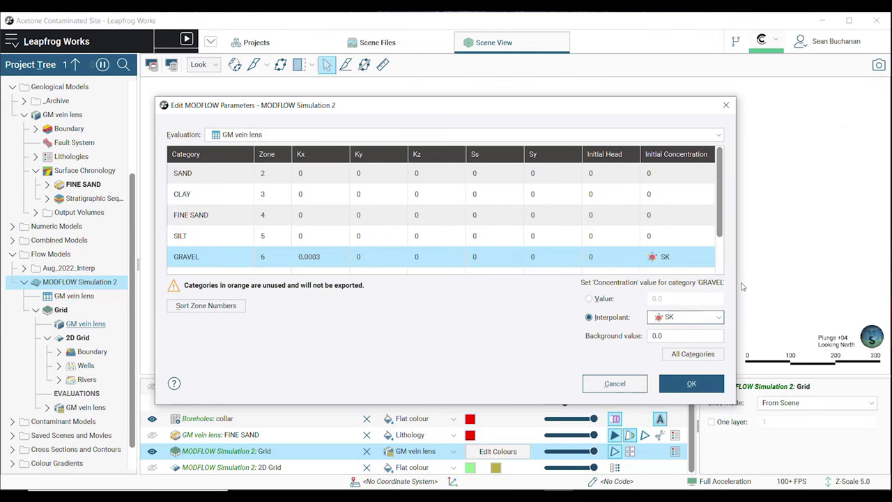
click(691, 384)
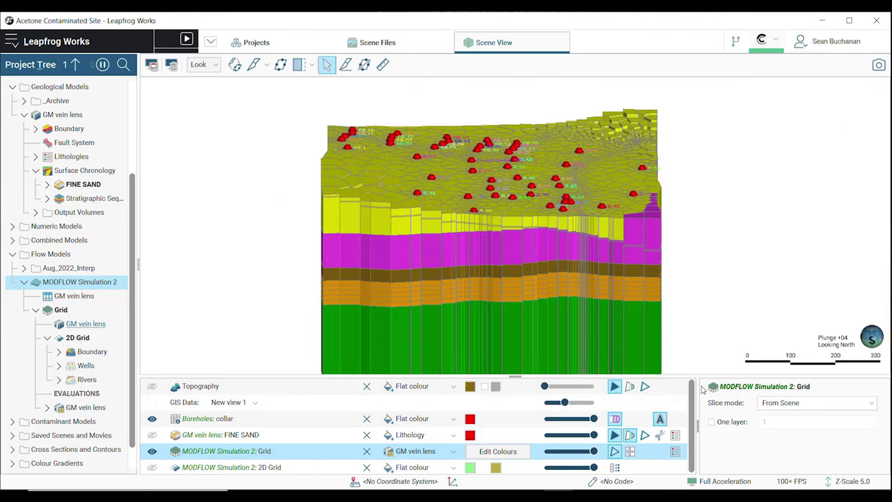
Colour the grid by GM vein lens_Concentration and orbit to an oblique view.
click(441, 453)
click(450, 411)
drag(480, 291, 274, 147)
Slice the grid, inspect a gravel block's concentration, then remove the slice.
click(253, 64)
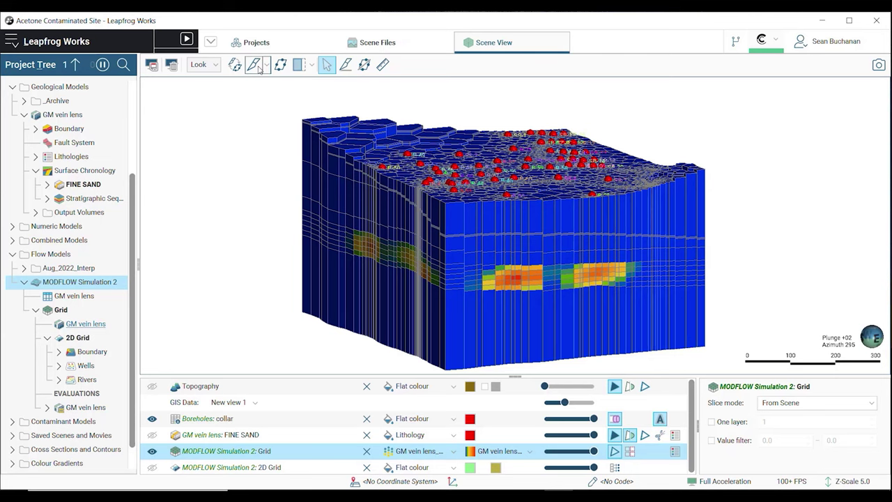
drag(486, 206, 522, 279)
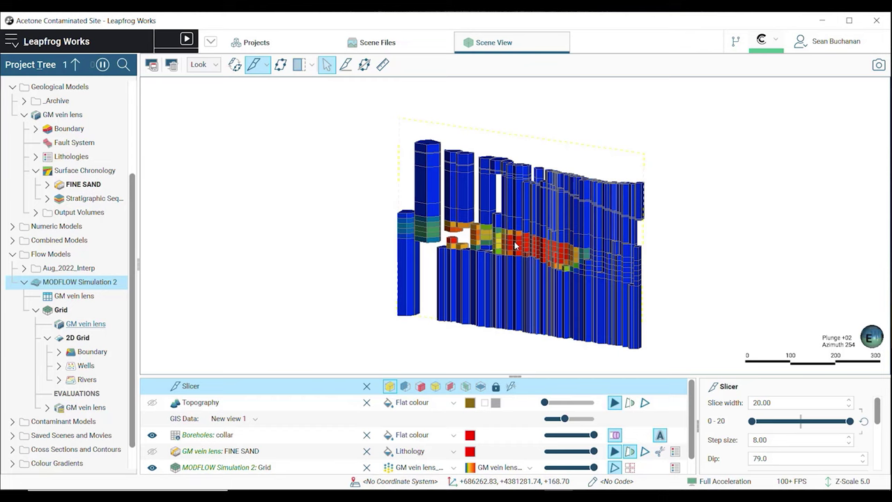
click(516, 244)
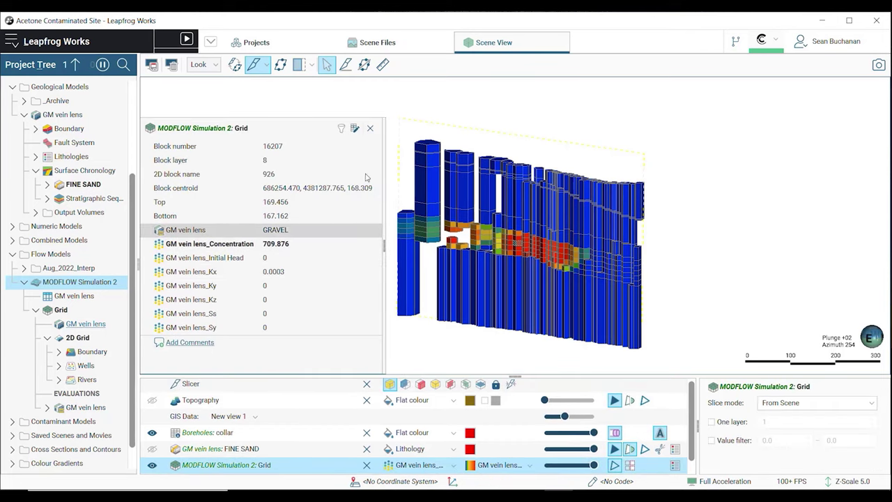
click(370, 128)
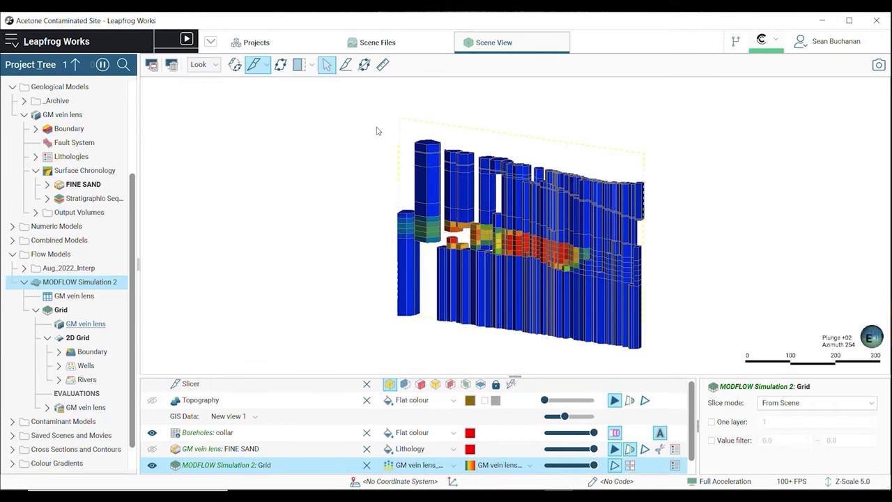
click(257, 67)
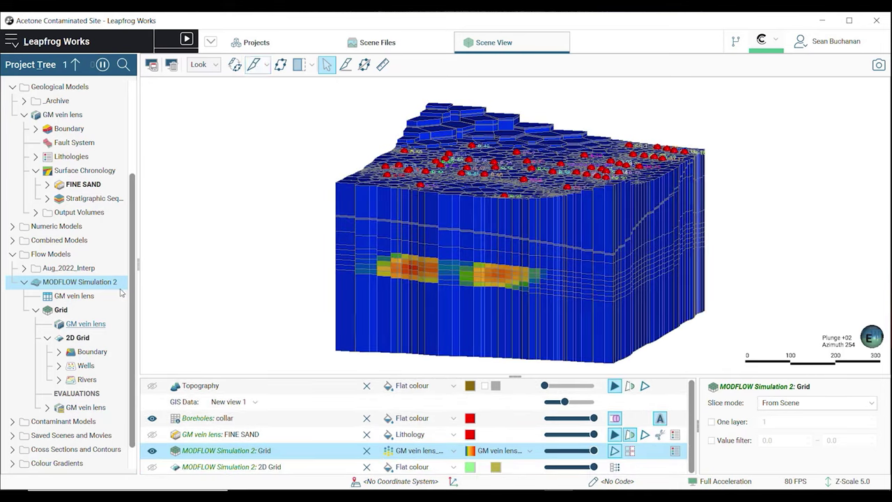
right_click(97, 286)
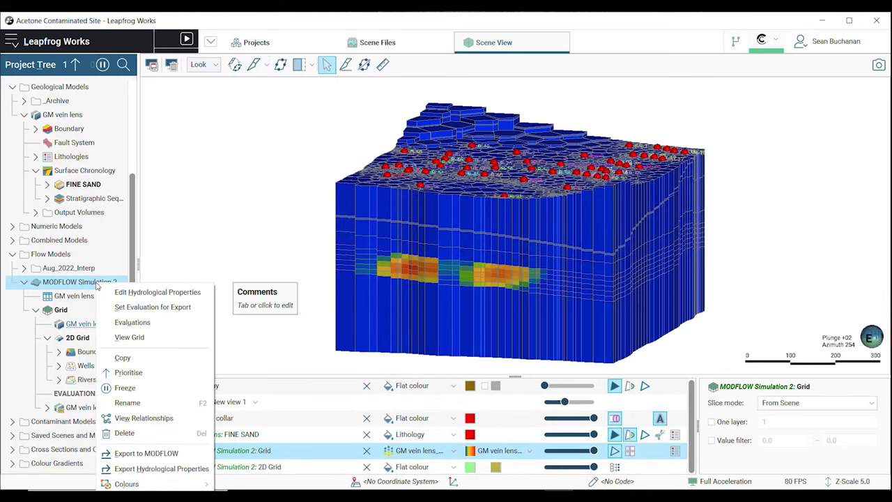
click(160, 454)
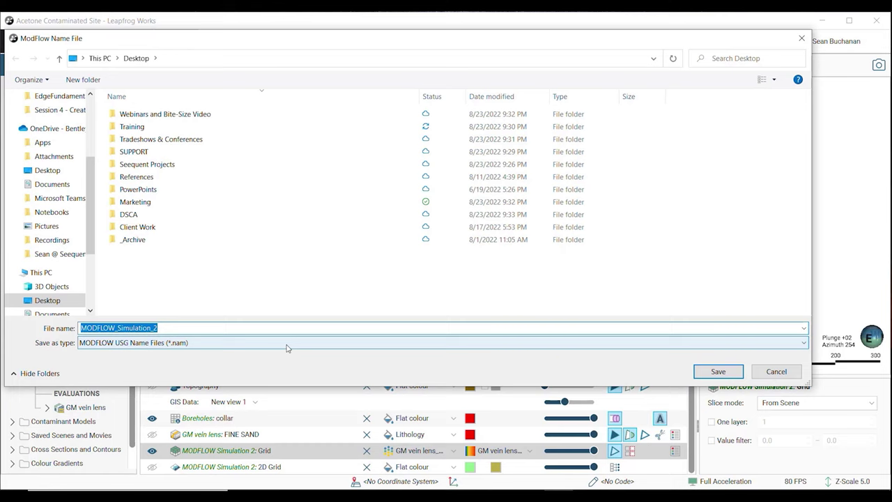
click(286, 342)
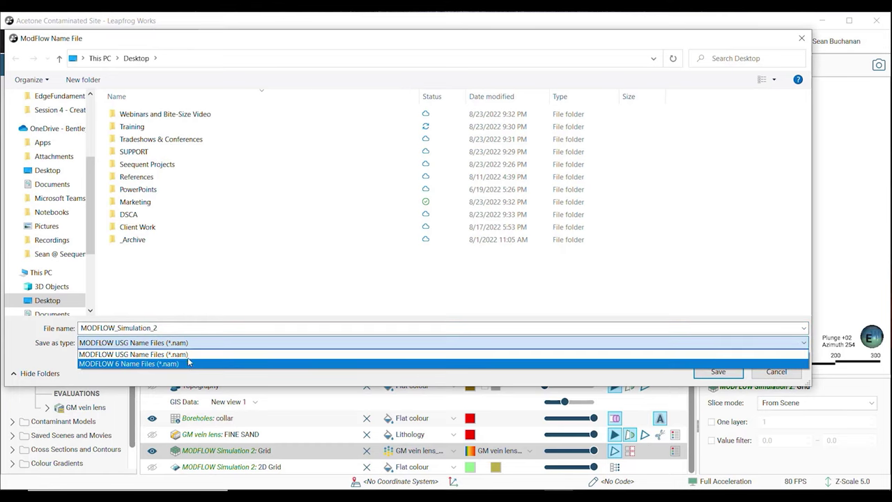
click(247, 301)
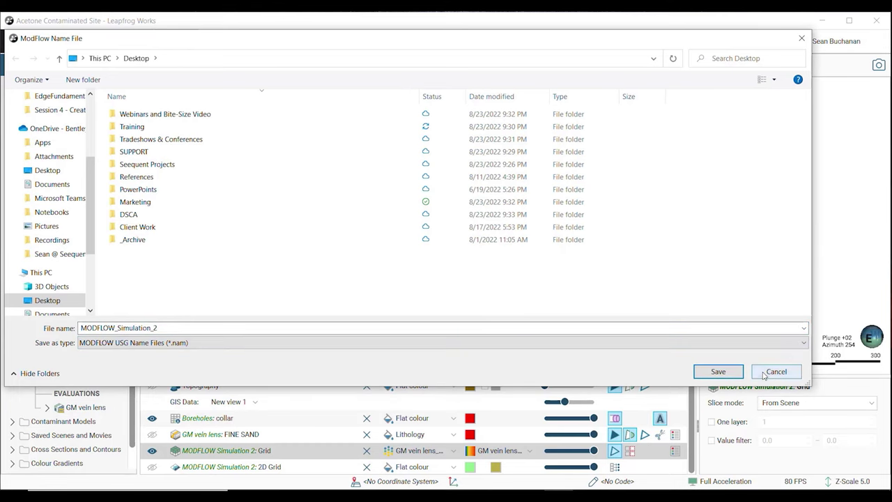
click(766, 372)
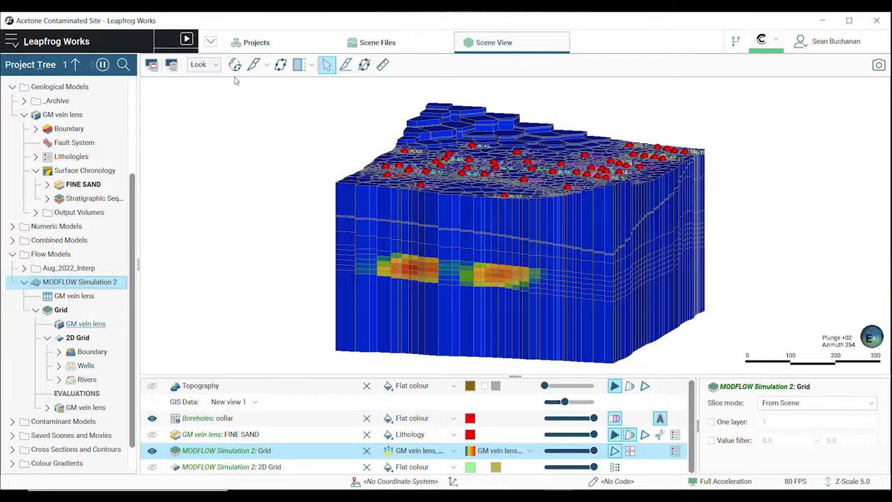